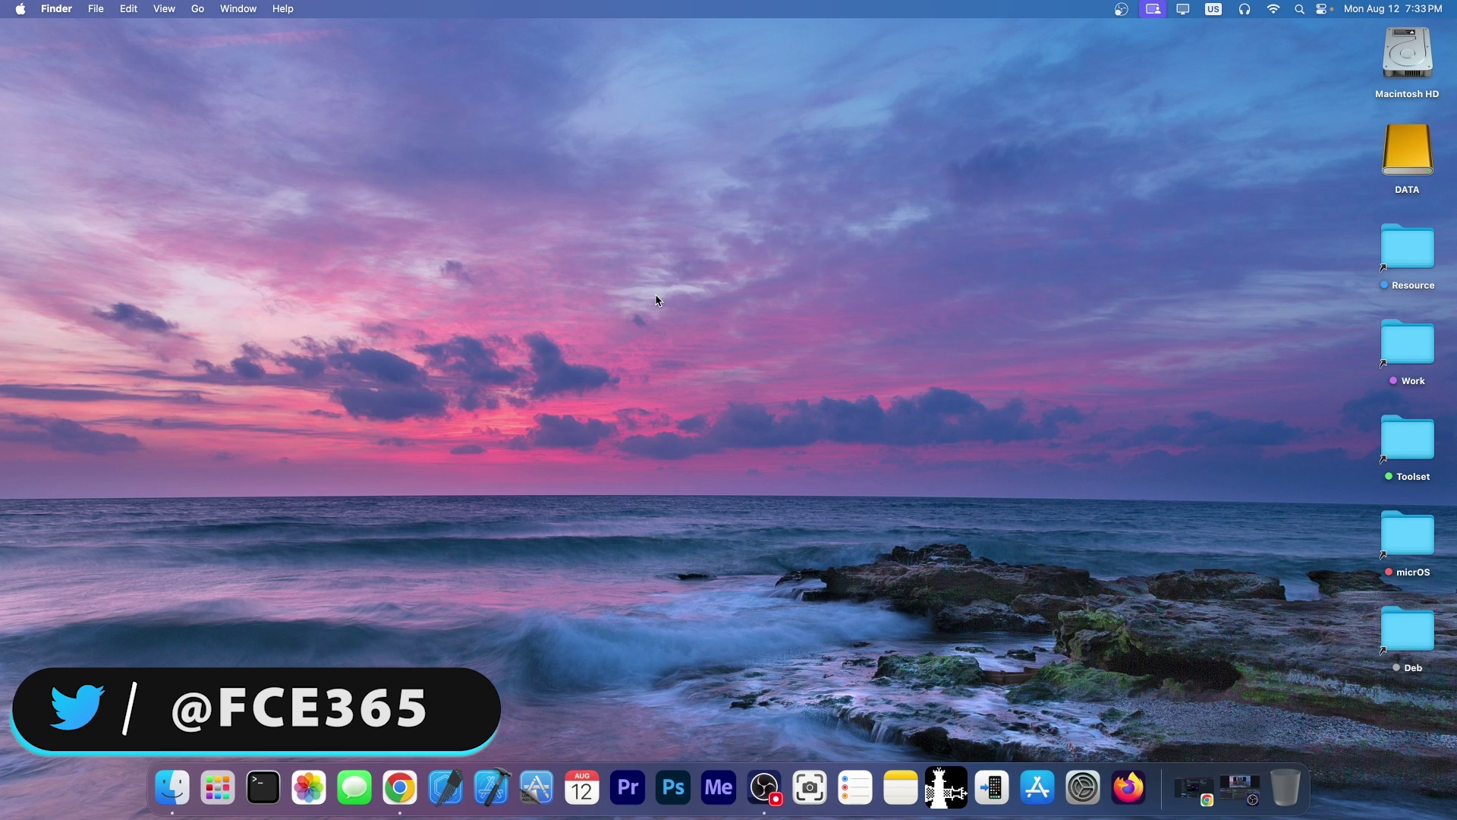
- Restore the minimized Chrome window showing the QuickSign announcement on X from the Dock
left_click(1194, 786)
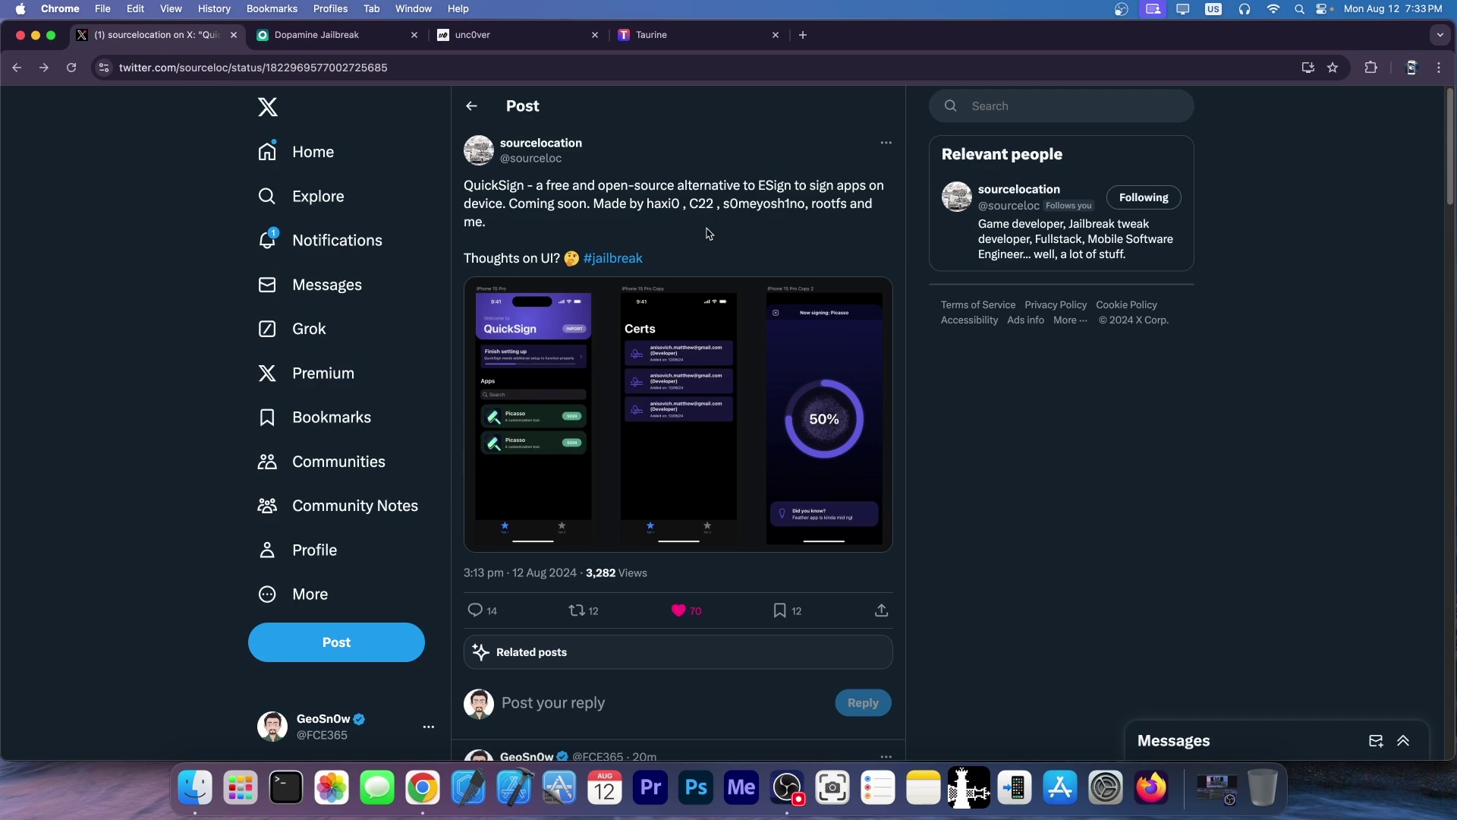
- View the QuickSign post's app screenshots enlarged, then move to the Dopamine jailbreak site
left_click(554, 371)
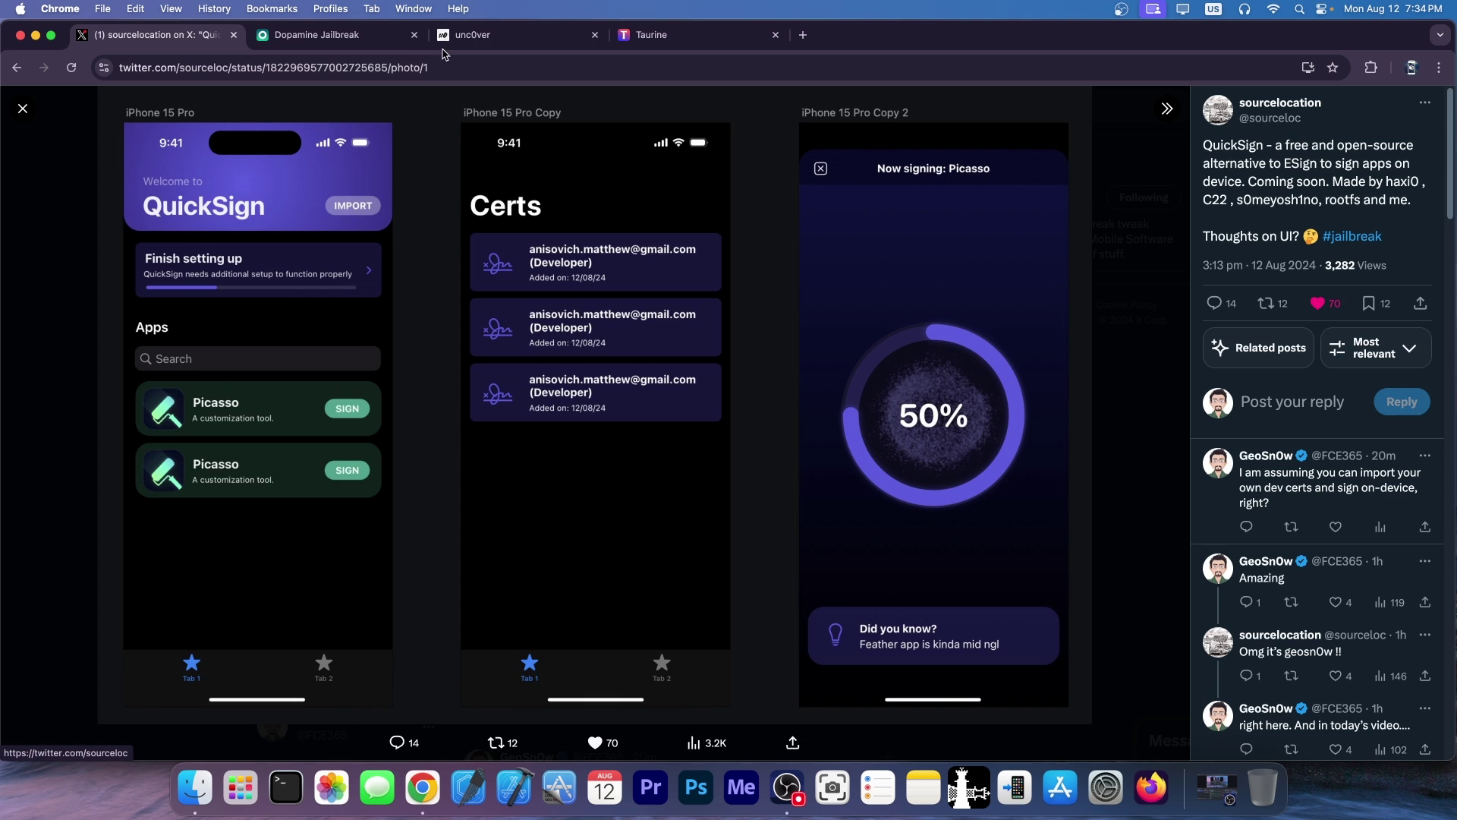
left_click(376, 34)
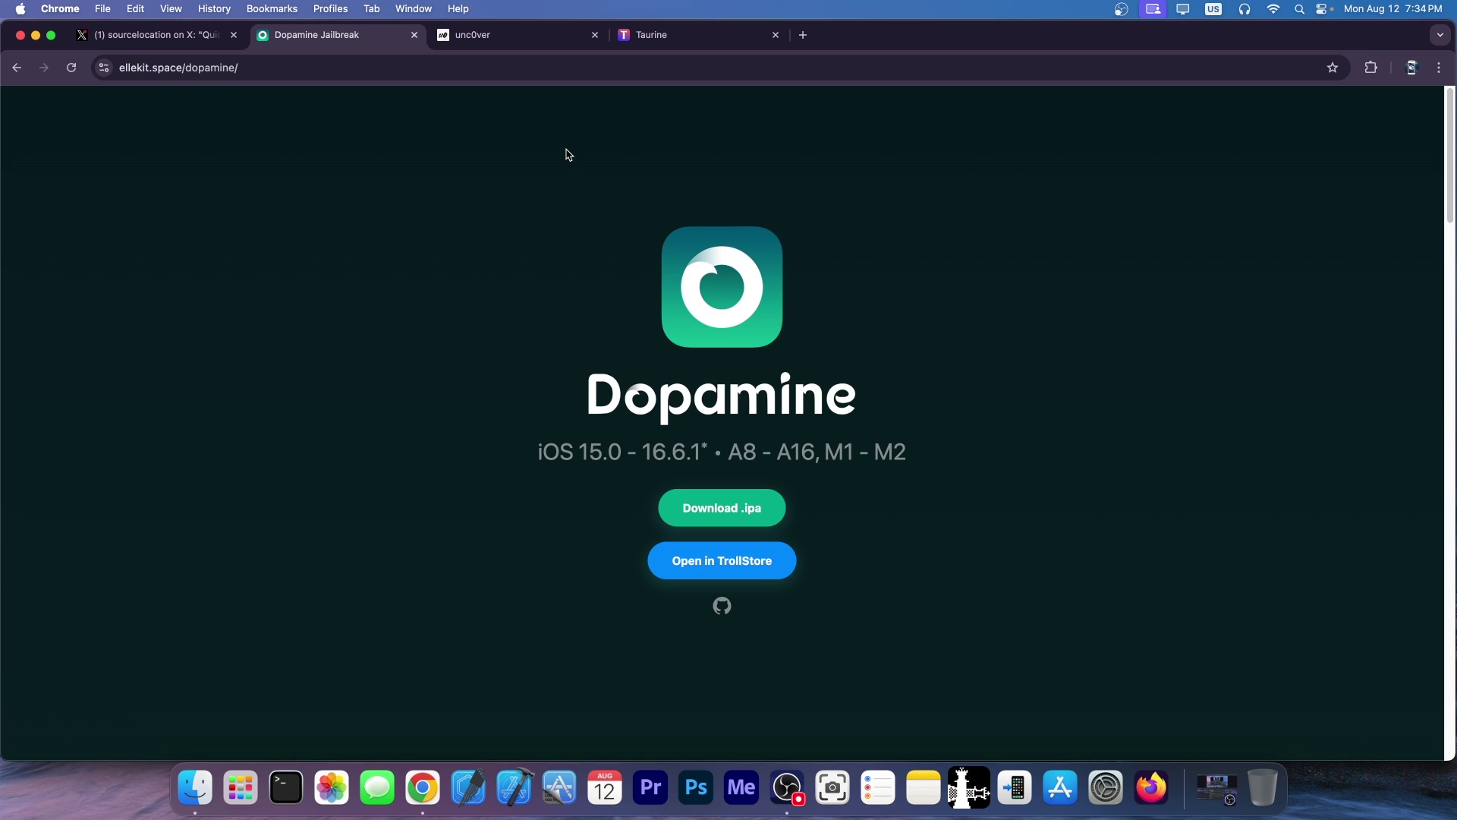
- Browse the unc0ver and Taurine jailbreak sites, then return to the QuickSign post on X
left_click(559, 28)
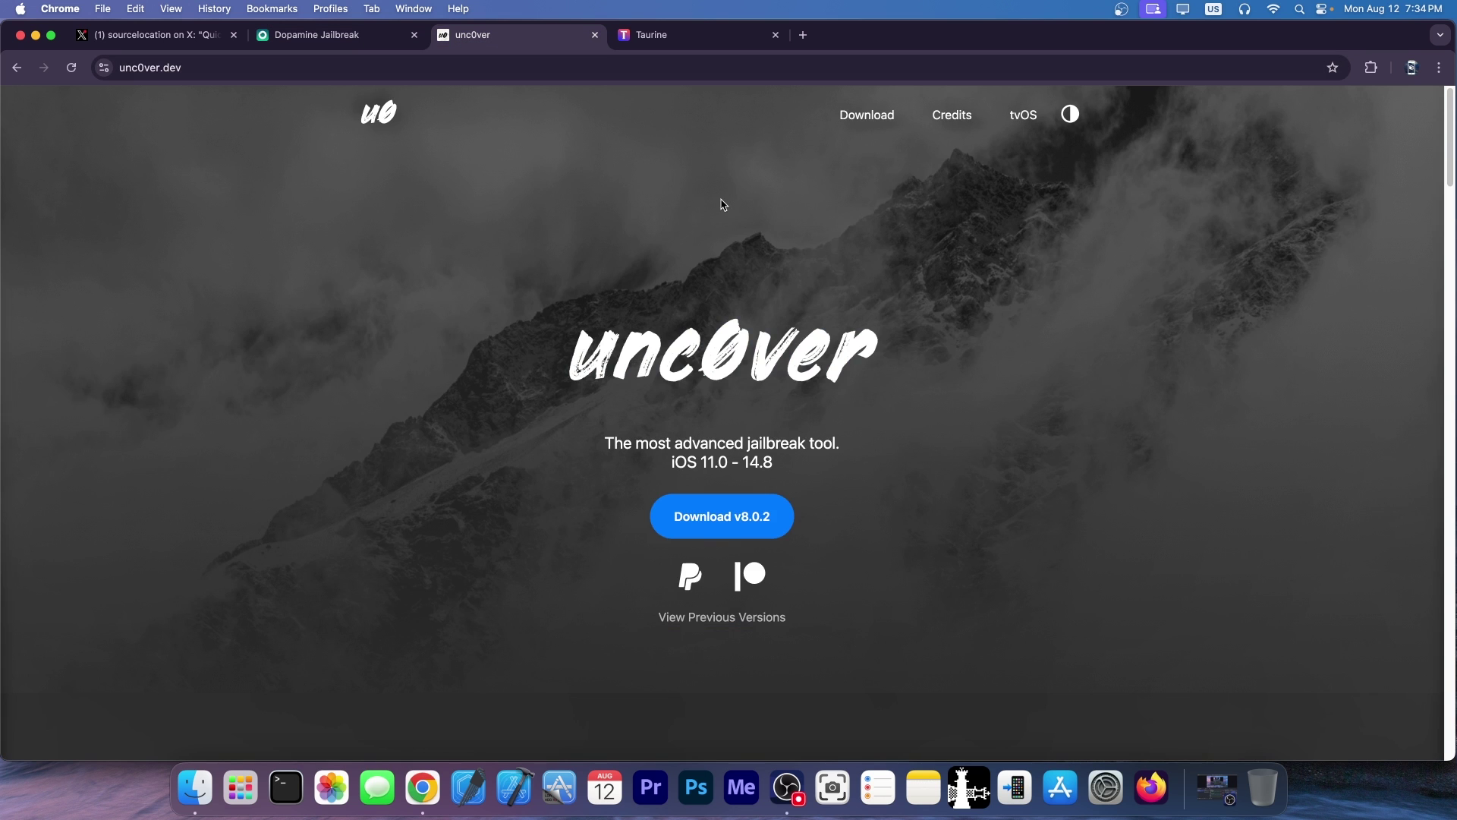
left_click(646, 41)
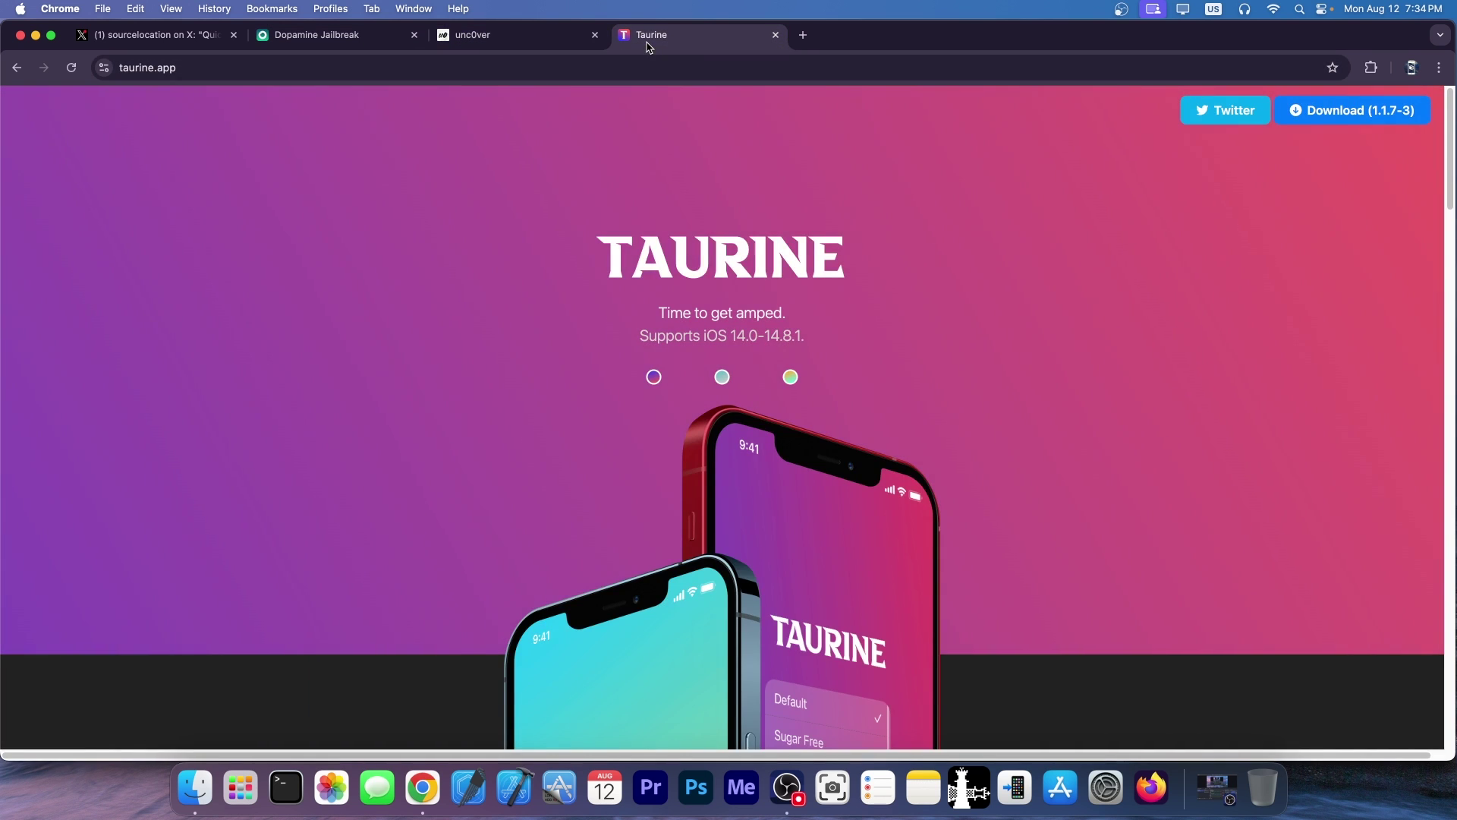
left_click(191, 40)
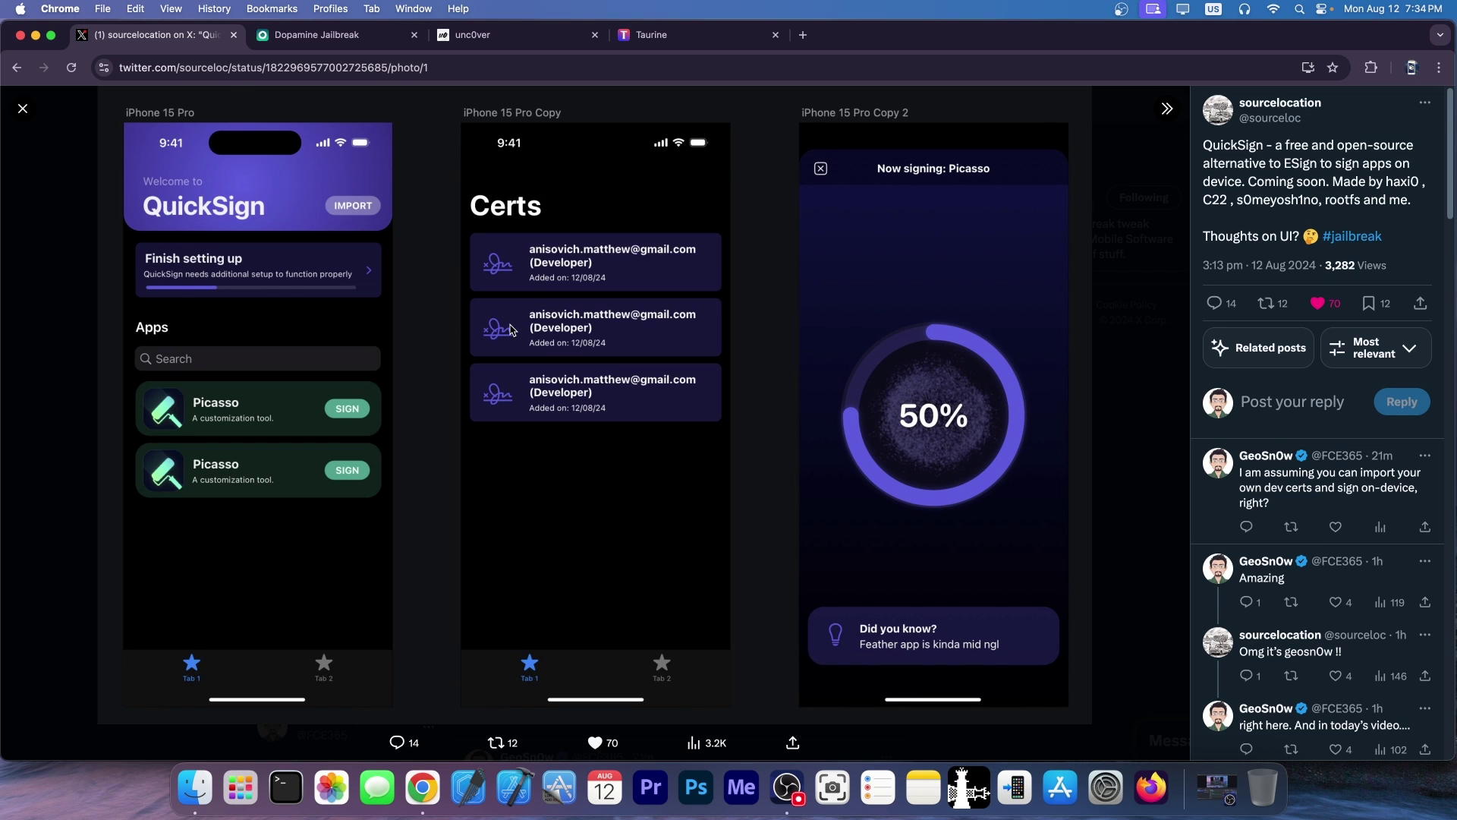
- Close the enlarged QuickSign screenshots with Esc, then go to the Dopamine jailbreak site
key("Escape")
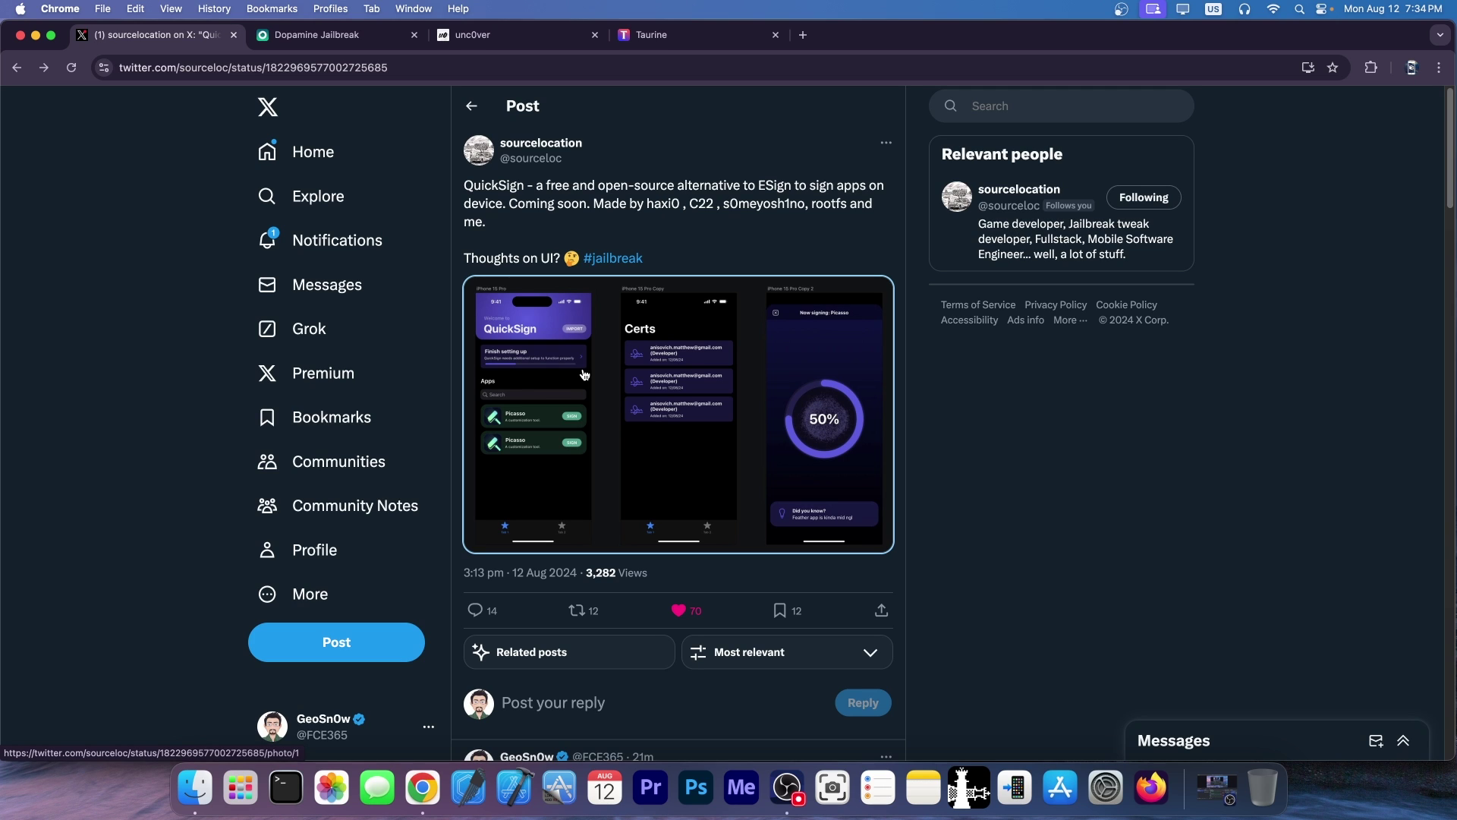
left_click(320, 34)
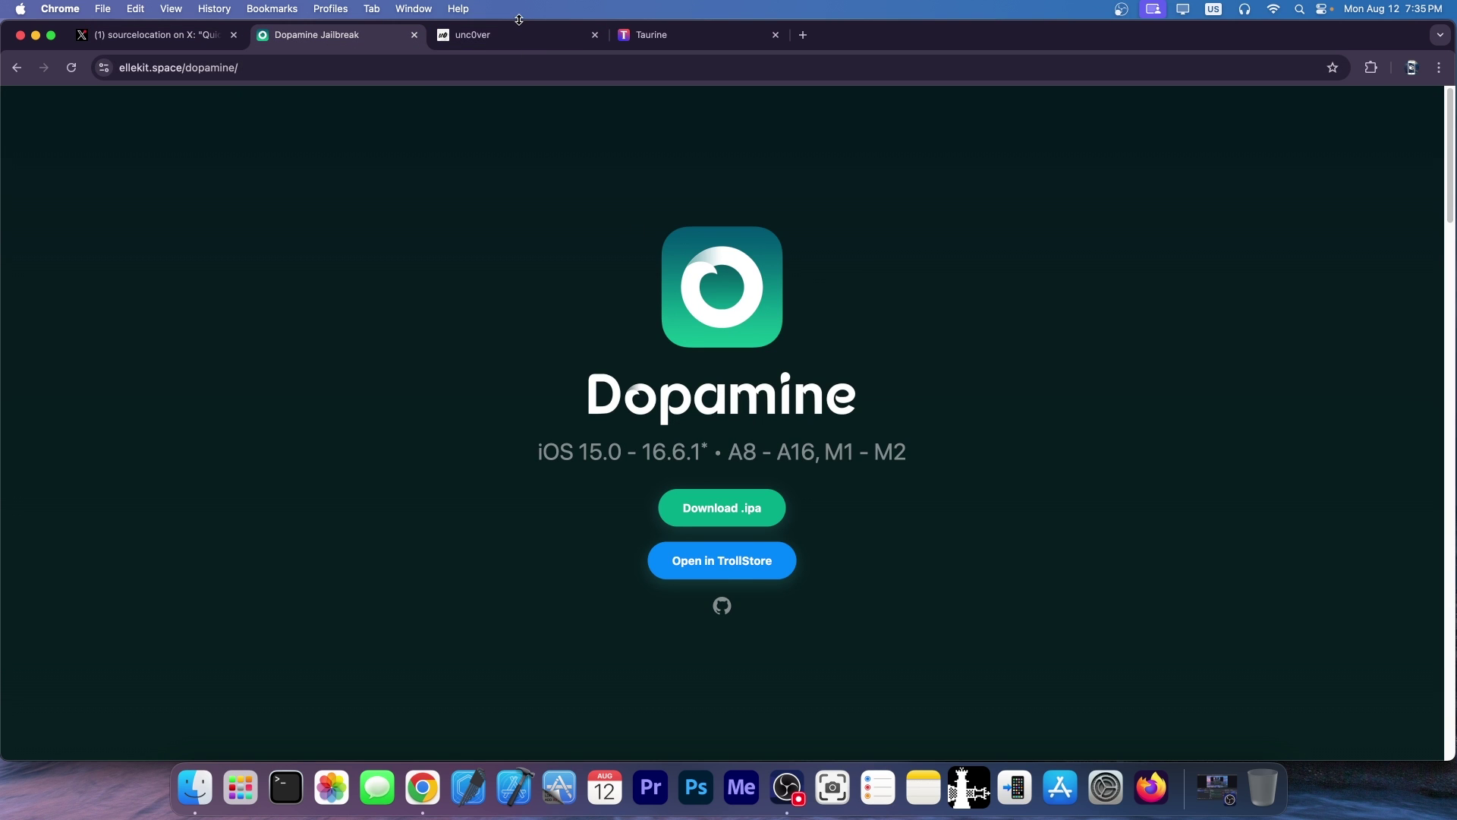
- Cycle through the QuickSign post, Dopamine, unc0ver, Taurine and Dopamine sites, ending back on QuickSign
key("ctrl+shift+Tab")
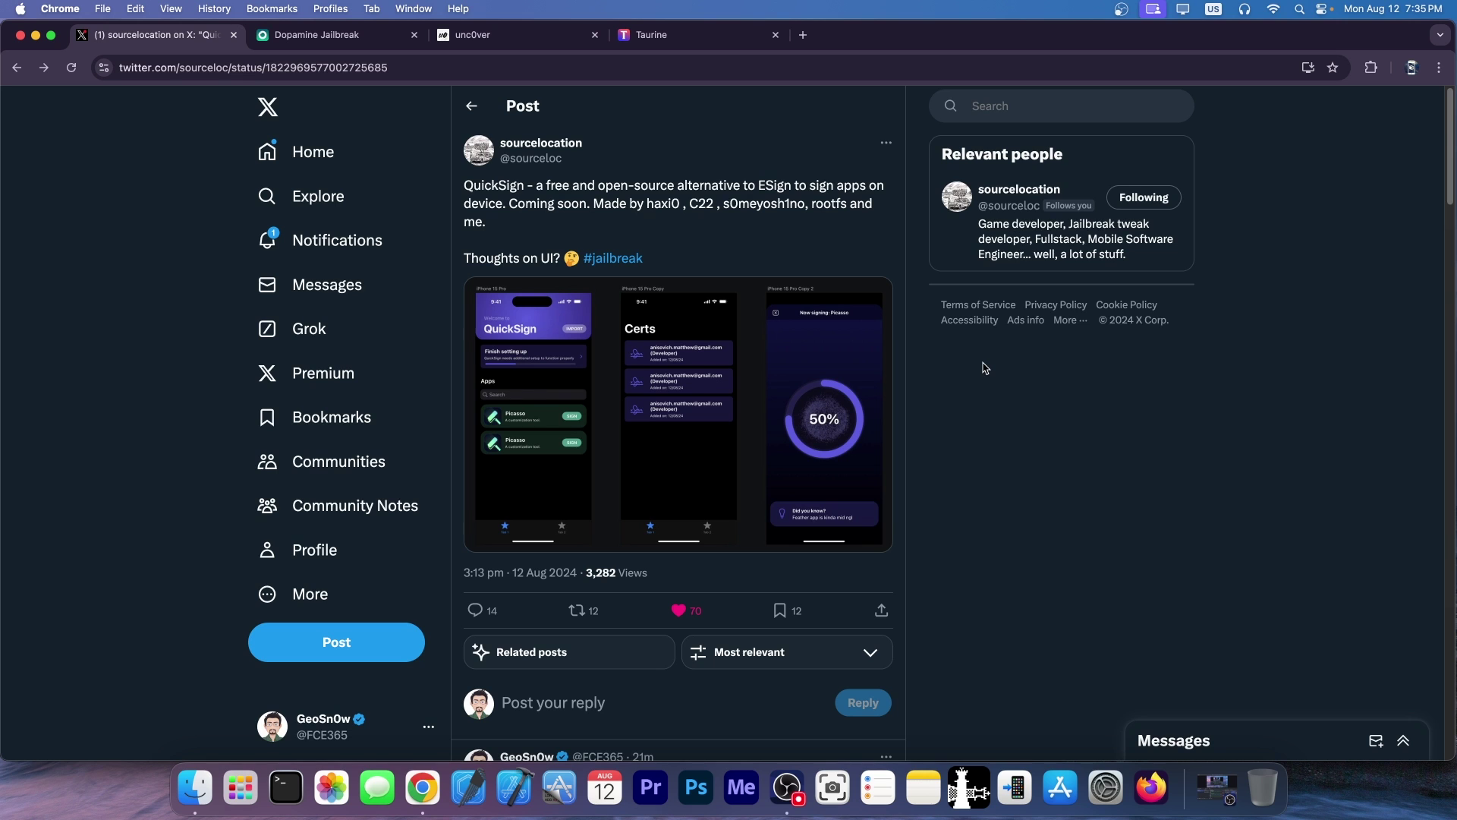
left_click(398, 38)
left_click(513, 38)
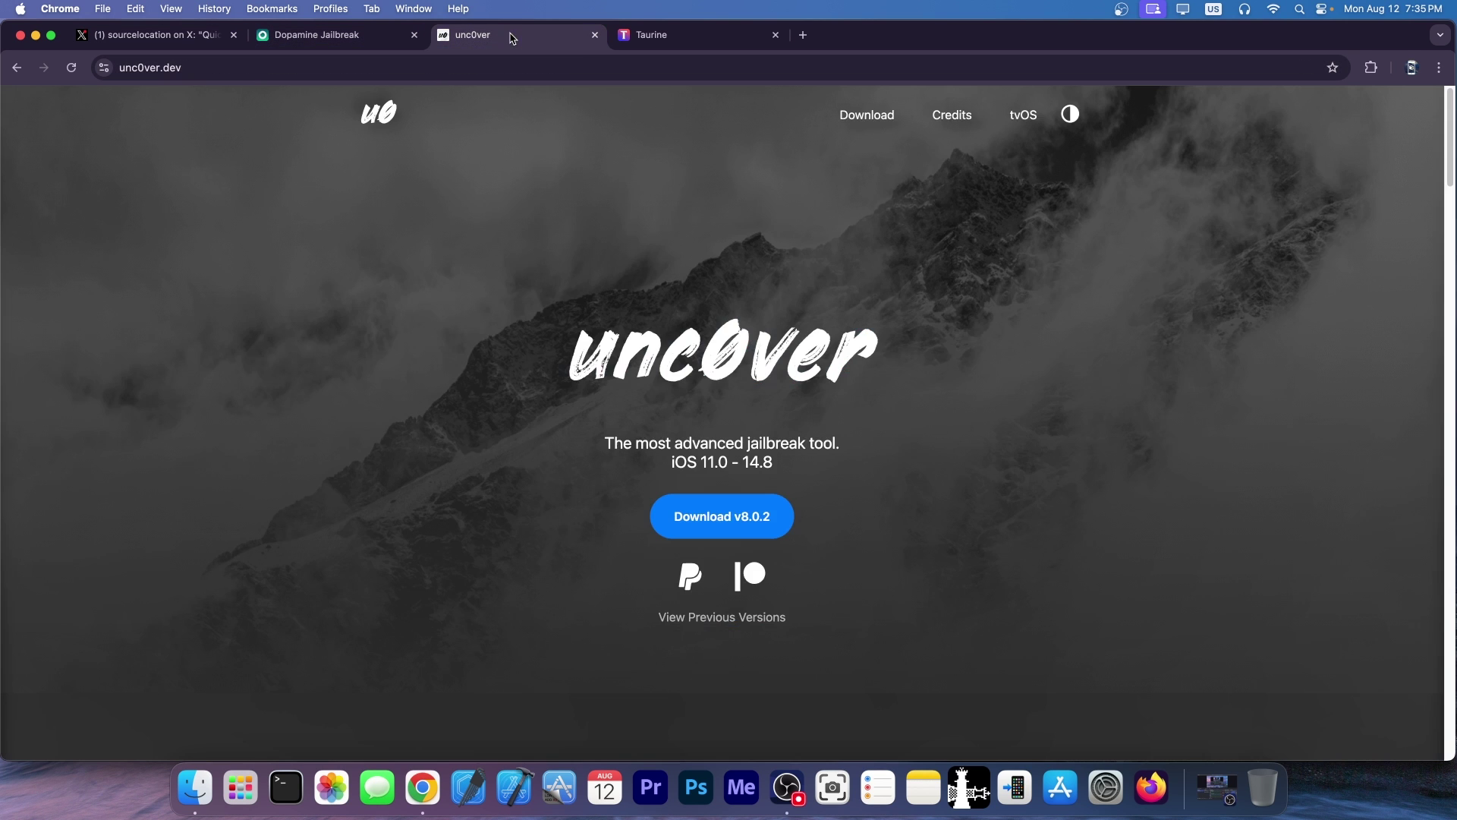
left_click(735, 47)
left_click(316, 42)
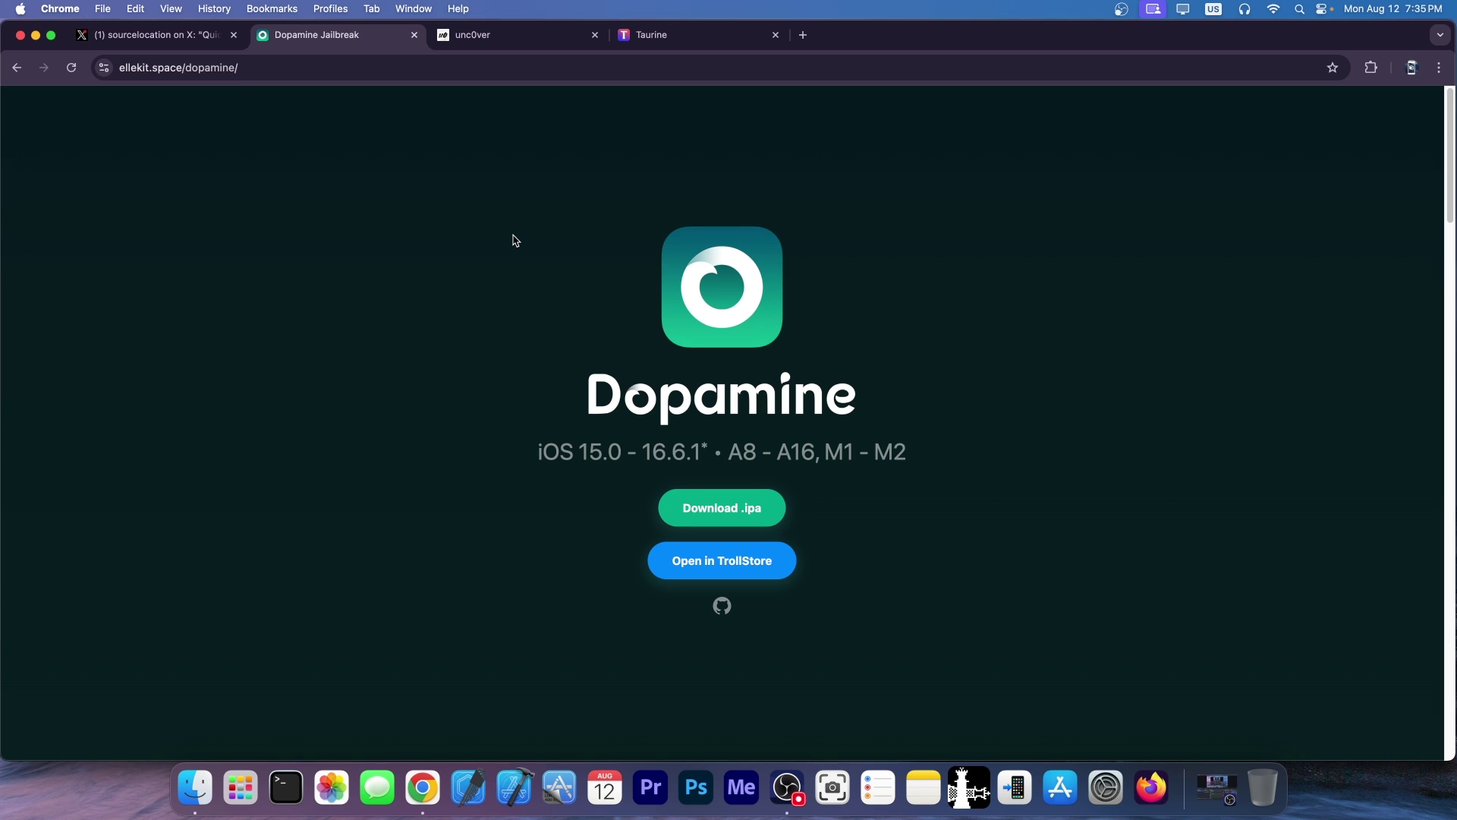
key("super+1")
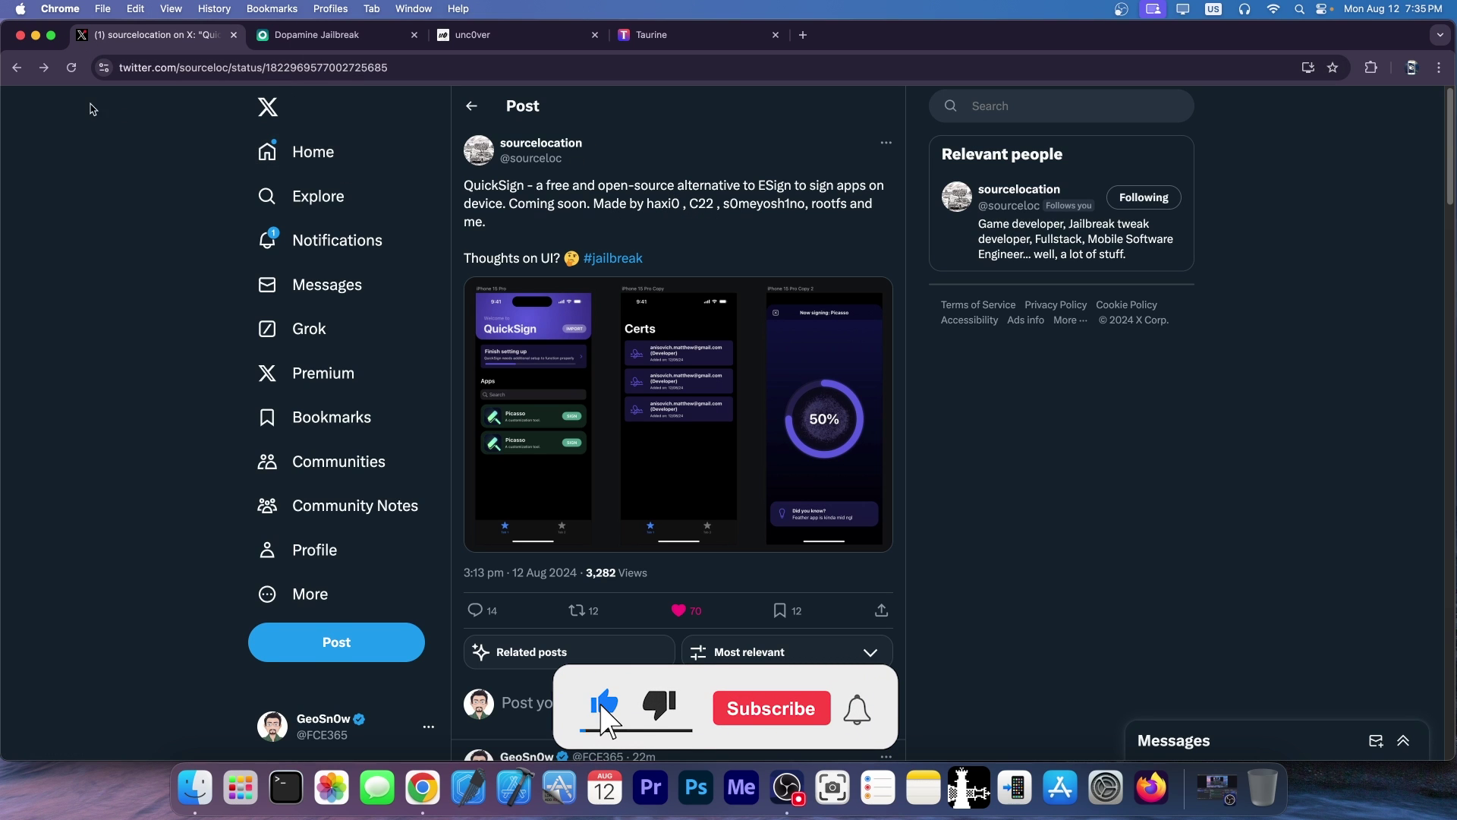
- Minimize the Chrome window with the QuickSign post to reveal the macOS desktop
left_click(35, 36)
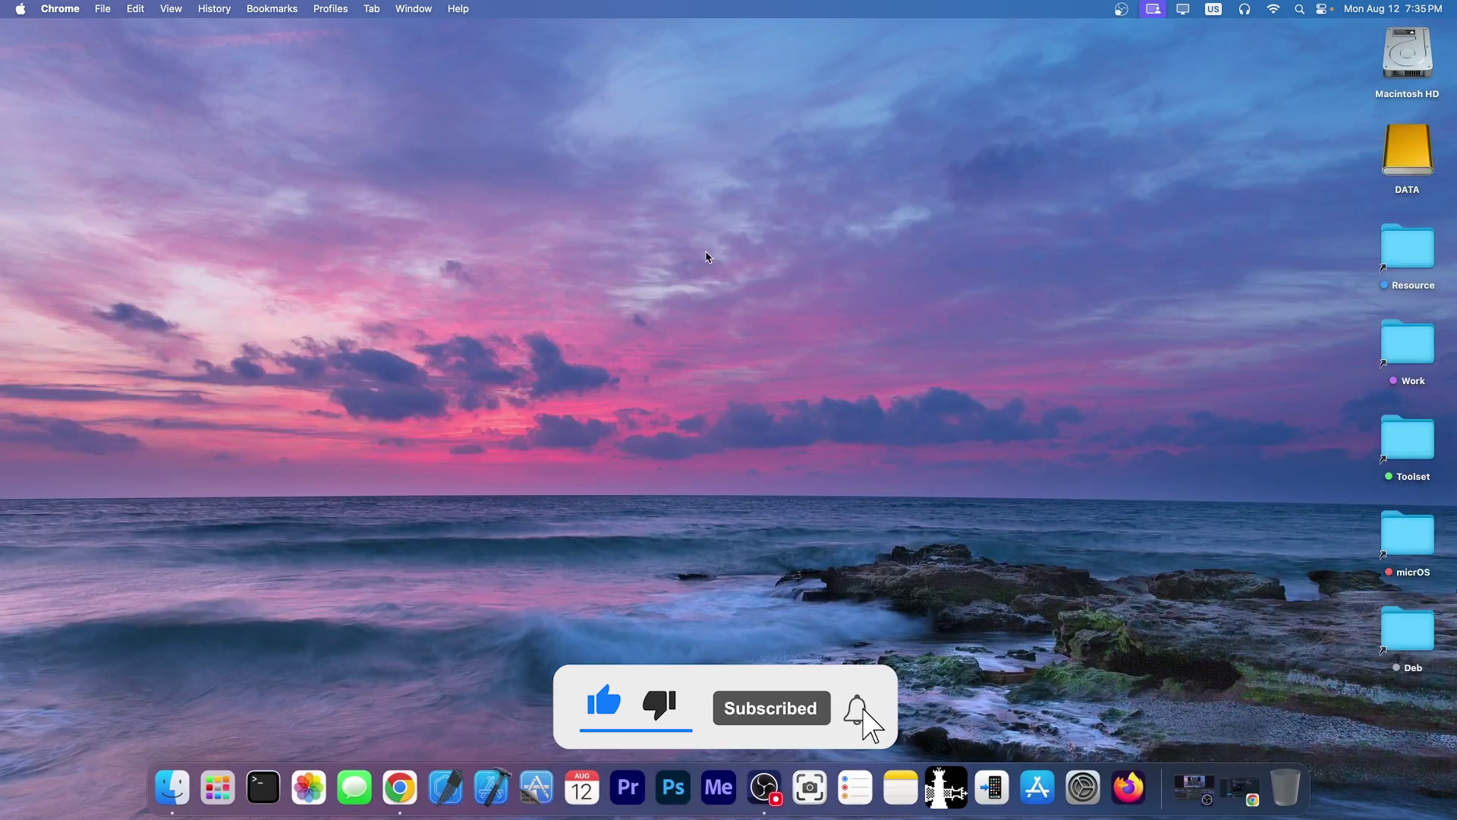